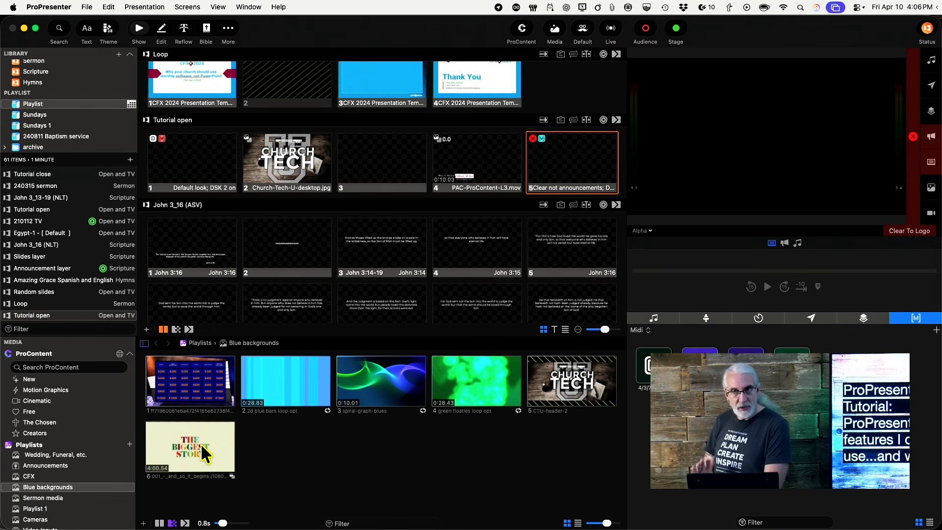
- Add the 001_-_and_so_it_begins (1080p) video from the media bin to the playlist between Random slides and Loop, and select it
left_click_drag(203, 446, 73, 293)
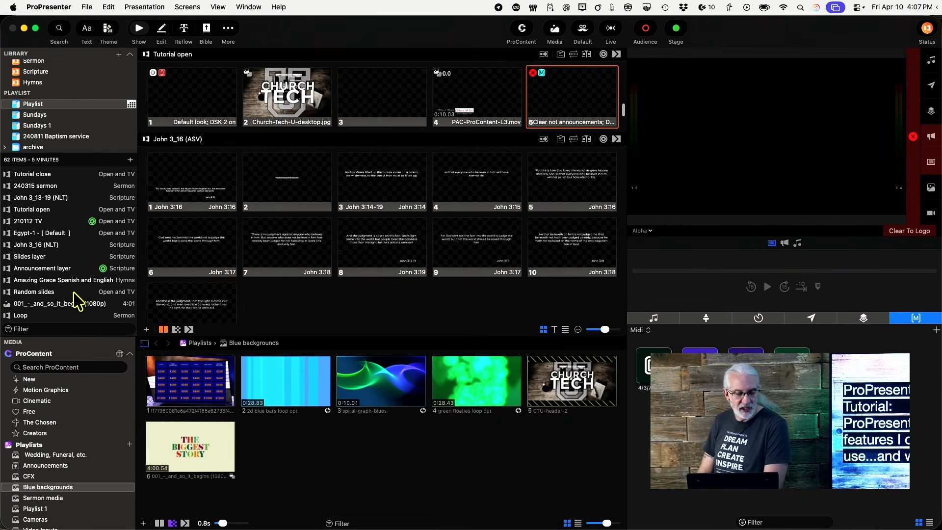
left_click(20, 304)
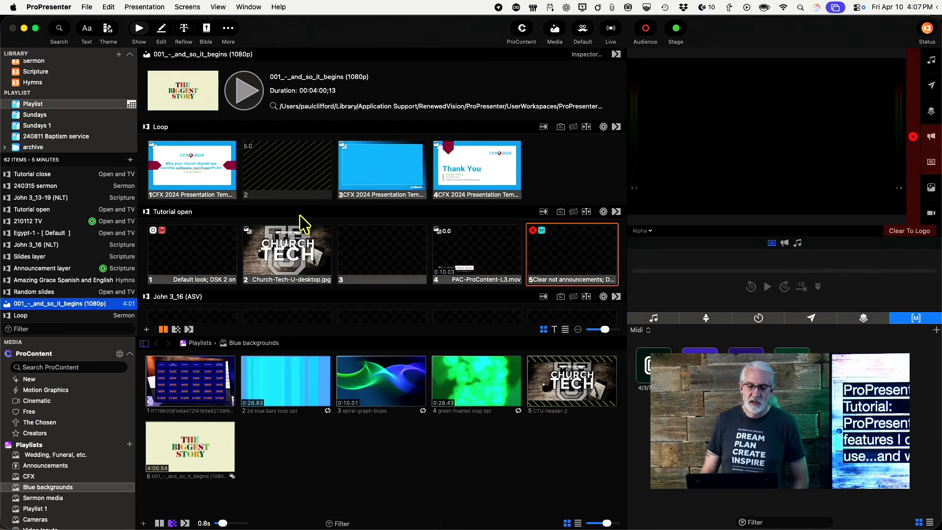
- Look through the playlist's scripture, song, sermon and announcement presentations, and return to the 001_-_and_so_it_begins video item
scroll(298, 224, "down", 15)
scroll(294, 226, "down", 20)
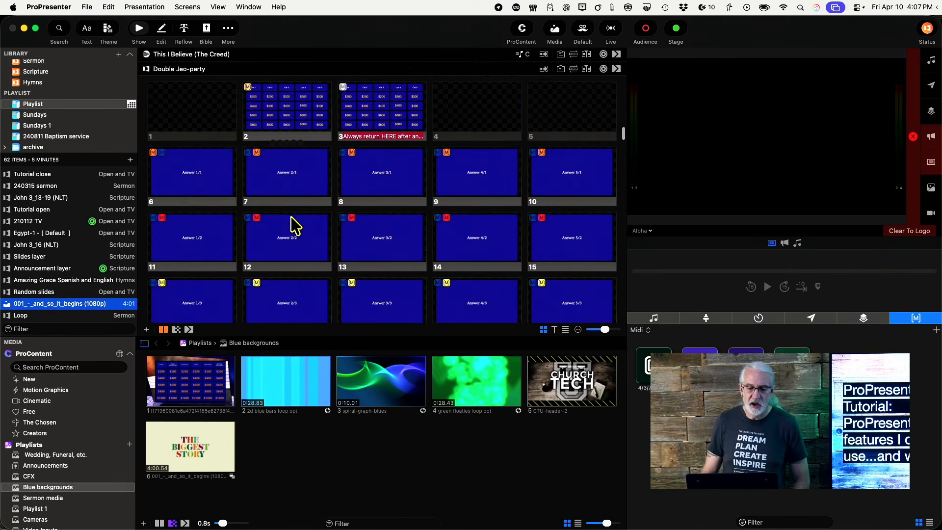
scroll(295, 226, "down", 20)
scroll(294, 226, "up", 3)
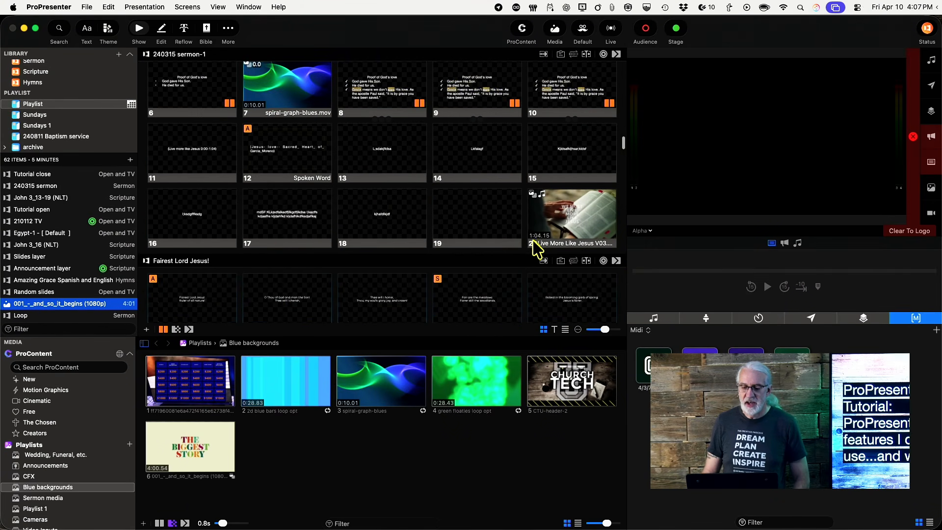
scroll(448, 135, "up", 15)
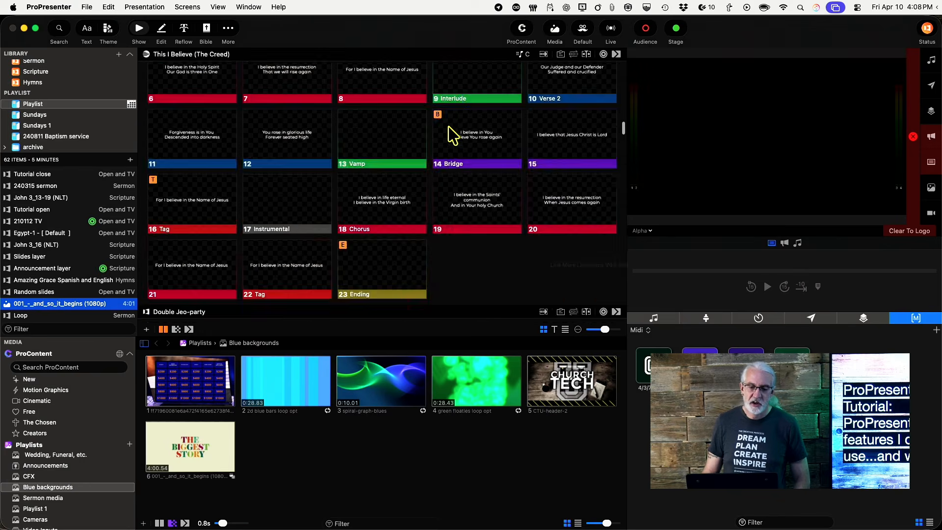
scroll(448, 135, "up", 5)
scroll(448, 134, "down", 5)
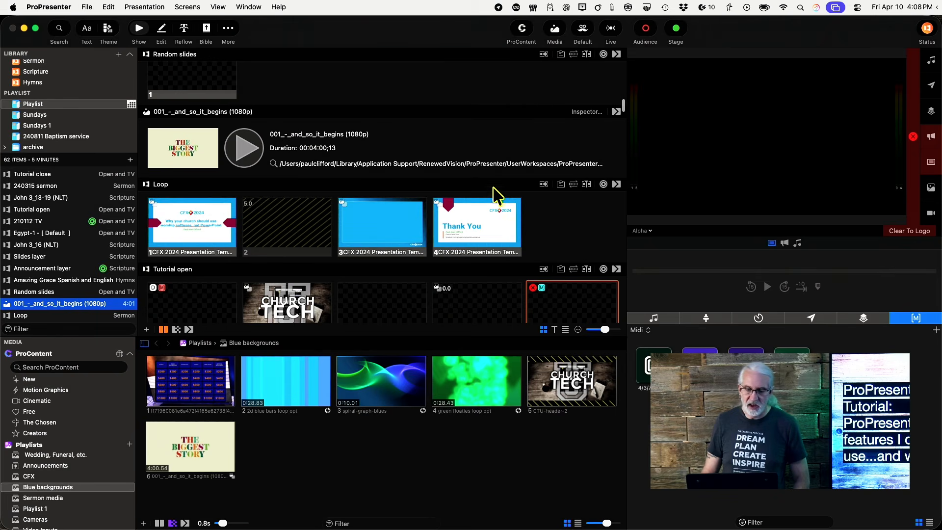
scroll(508, 198, "down", 15)
scroll(512, 201, "down", 15)
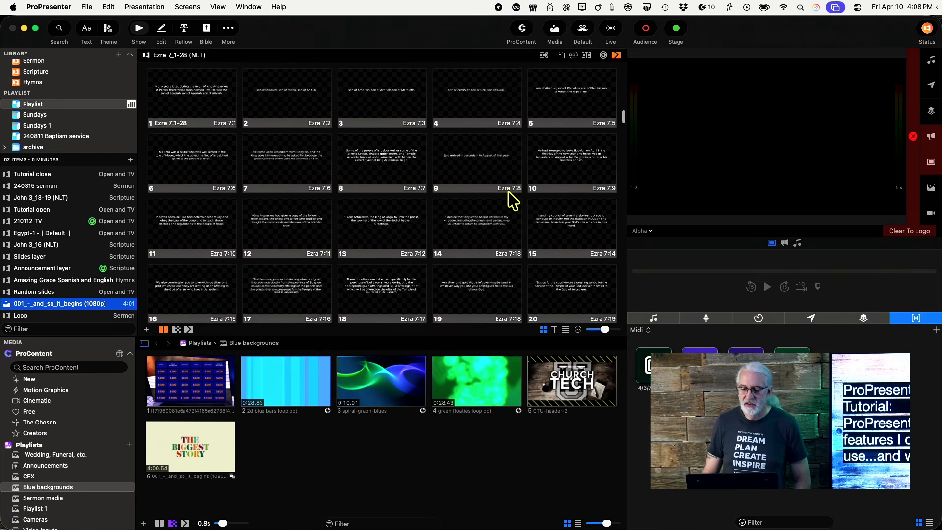
scroll(513, 200, "down", 15)
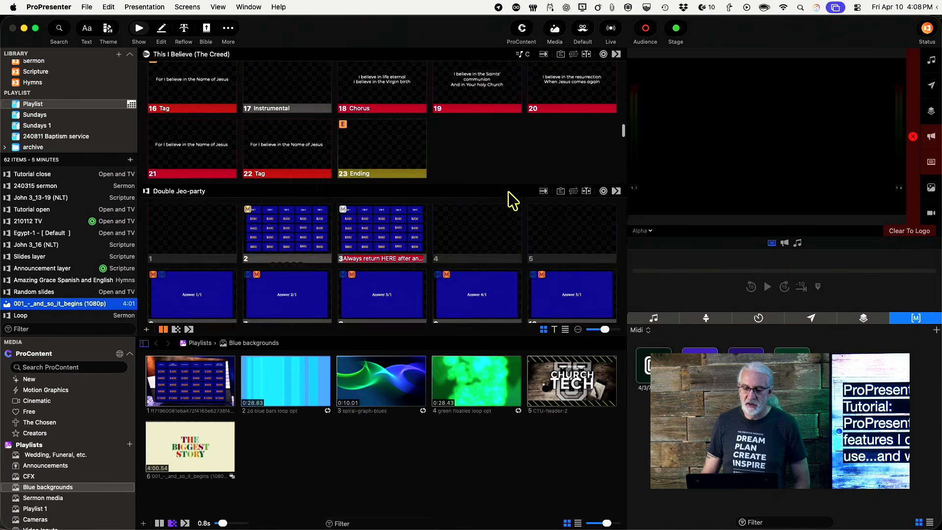
scroll(513, 201, "down", 6)
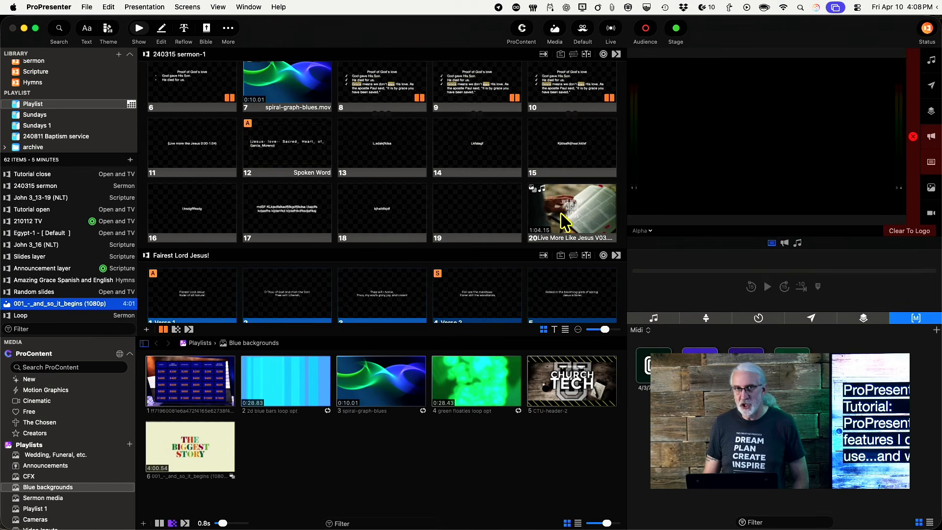
scroll(328, 127, "down", 10)
scroll(331, 127, "up", 5)
scroll(327, 126, "down", 10)
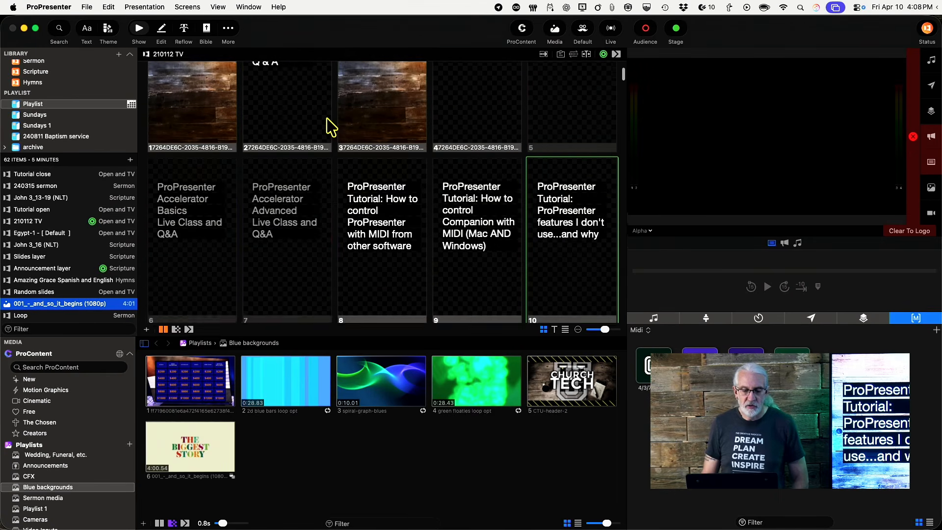
scroll(328, 126, "down", 15)
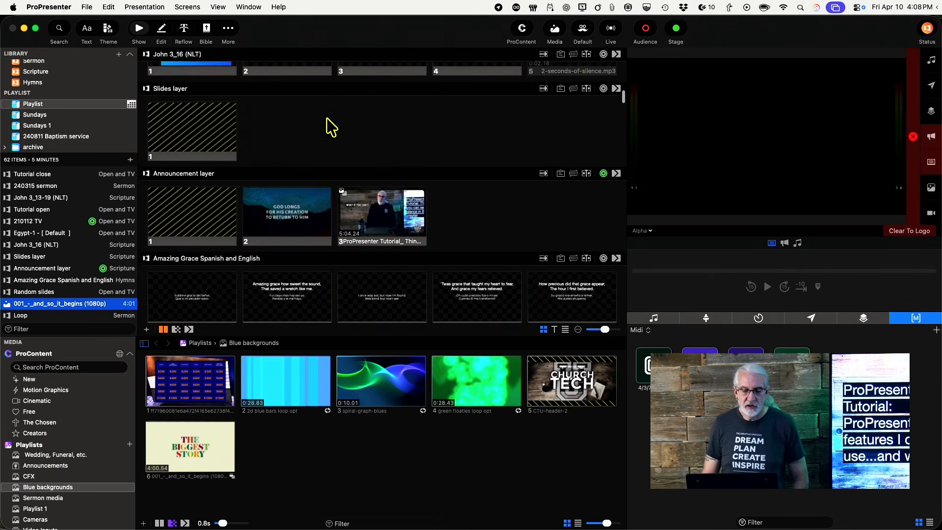
scroll(328, 127, "down", 8)
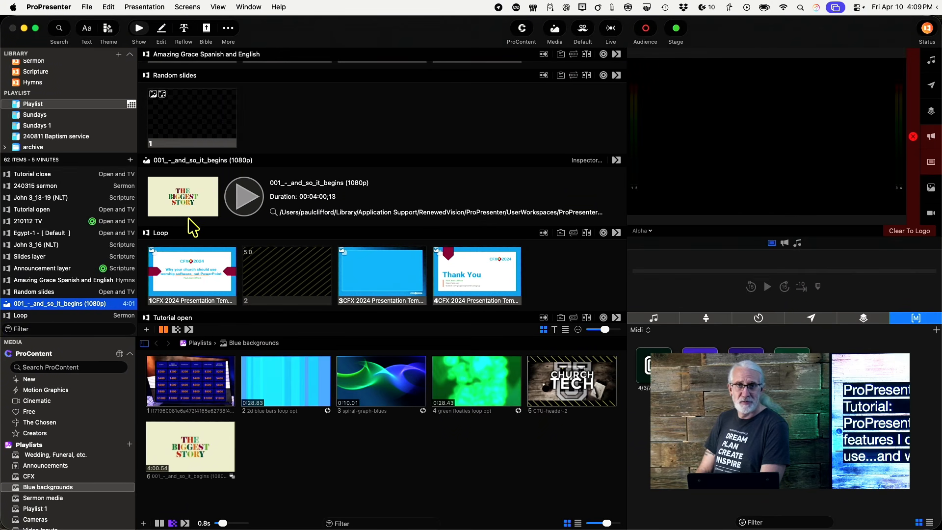
- Delete the 001_-_and_so_it_begins (1080p) video item from the playlist
right_click(108, 306)
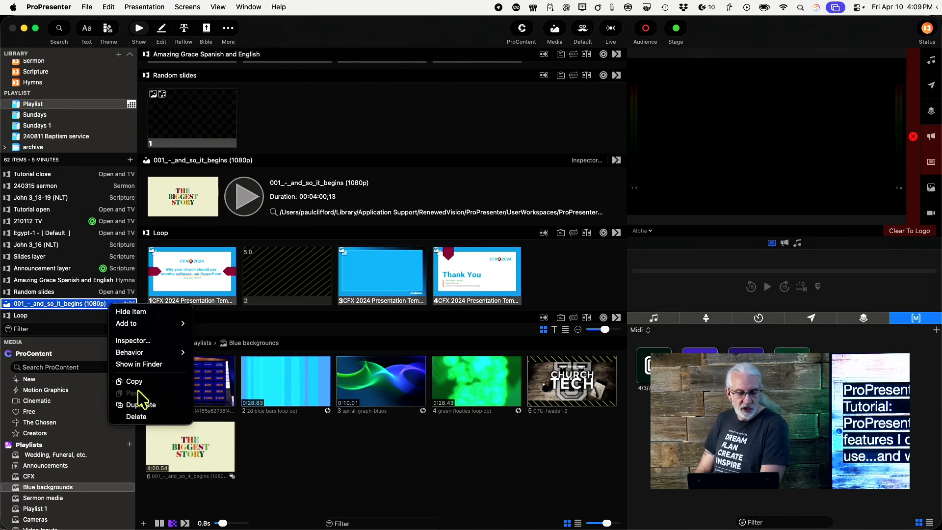
left_click(142, 415)
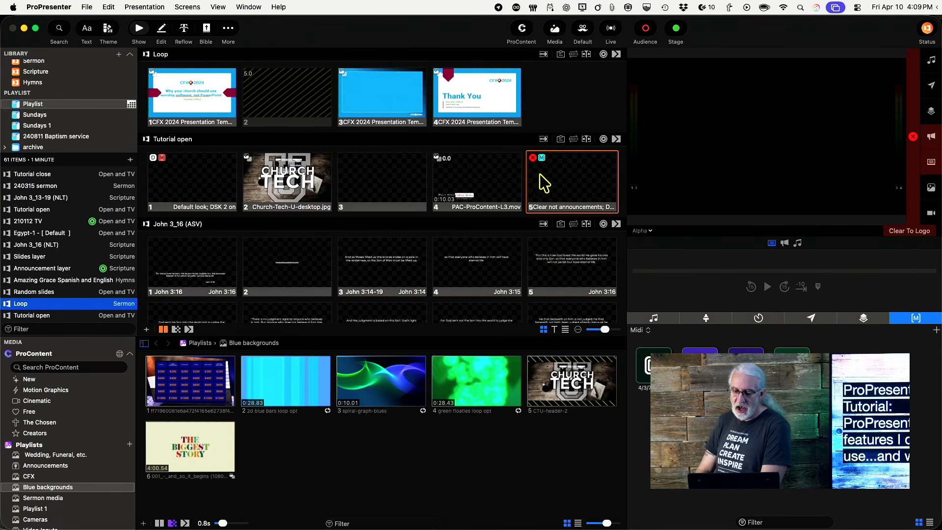
- Show the timers, and review the details of the New Message message
left_click(760, 319)
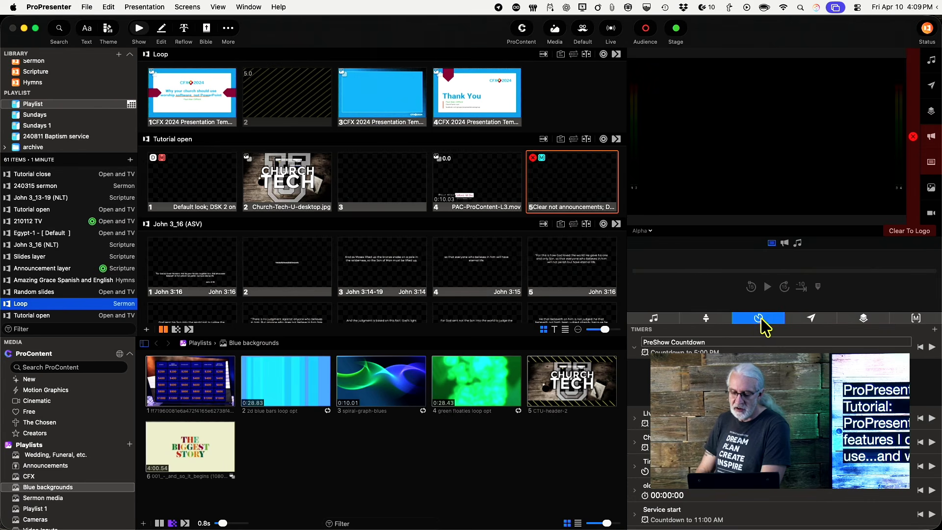
left_click(812, 323)
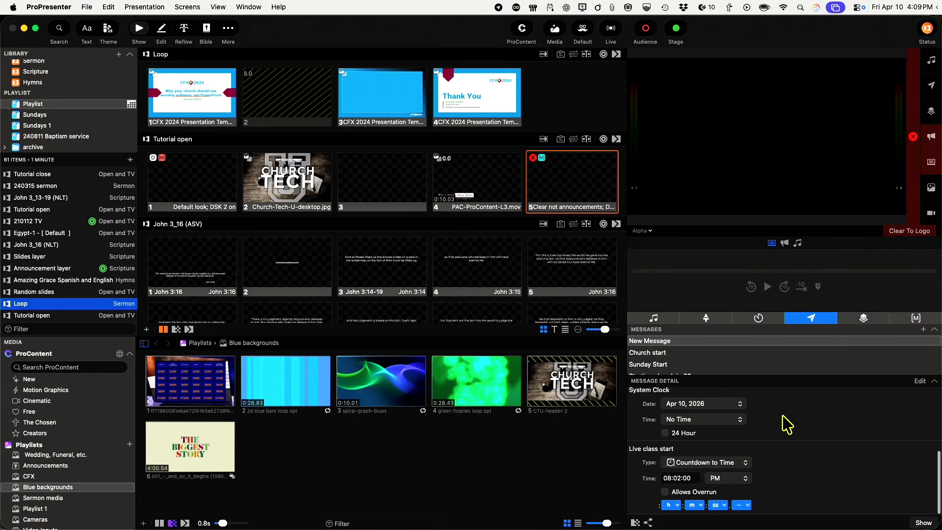
scroll(782, 422, "up", 5)
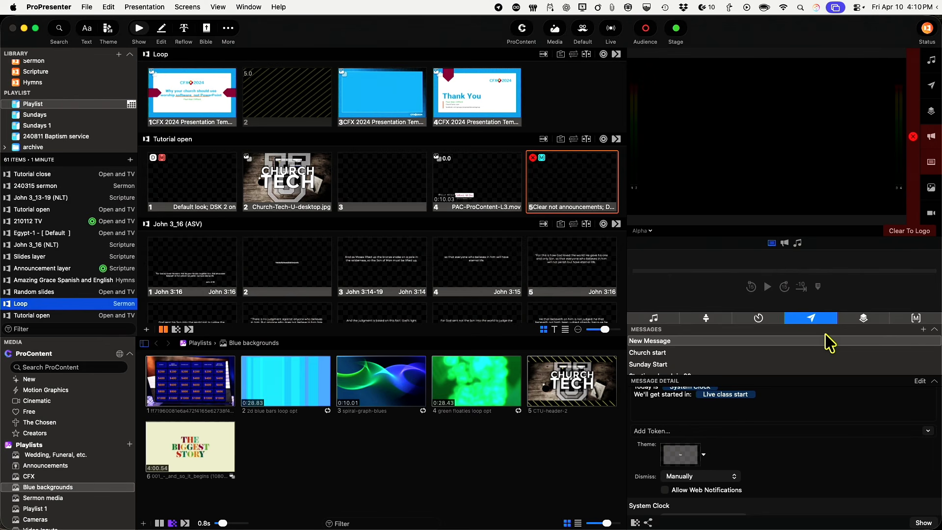
- Add a prop named Timer to the live-stream props collection and open it for editing
left_click(864, 319)
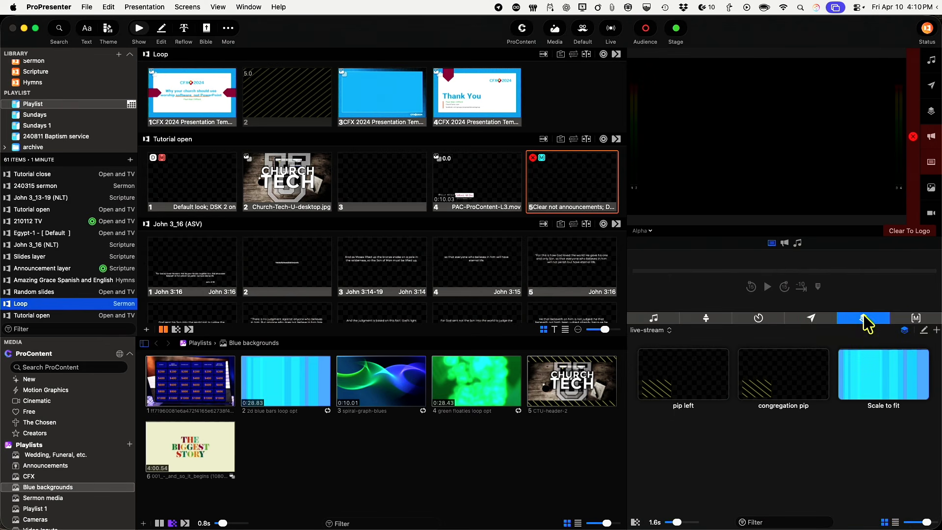
left_click(936, 330)
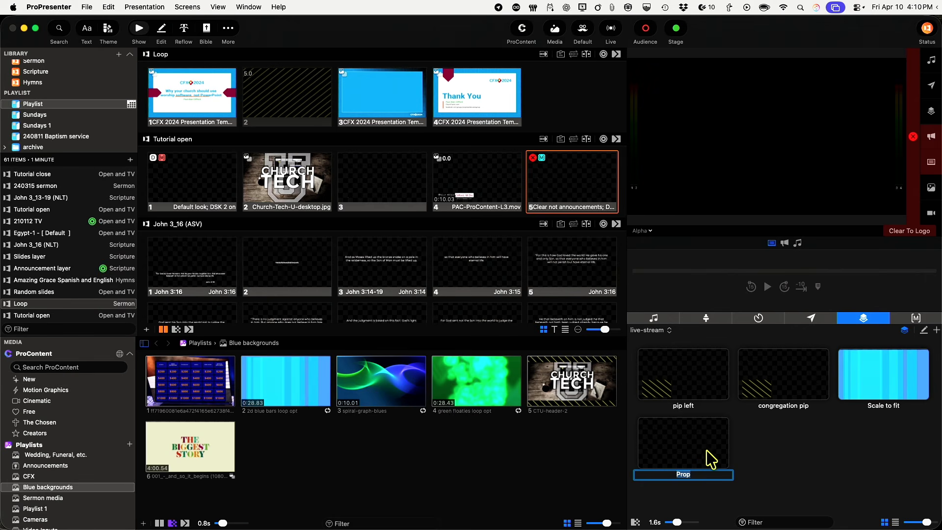
type("Timer")
key("Return")
right_click(687, 444)
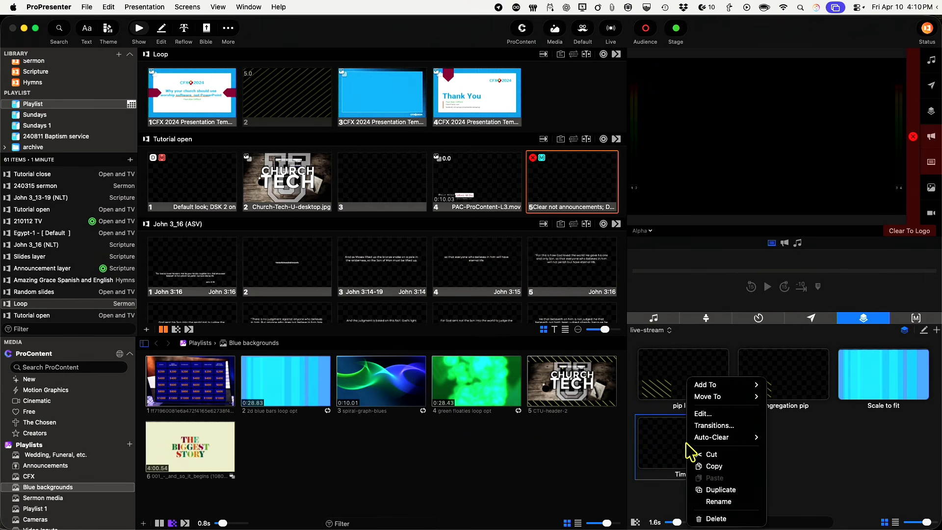
left_click(706, 416)
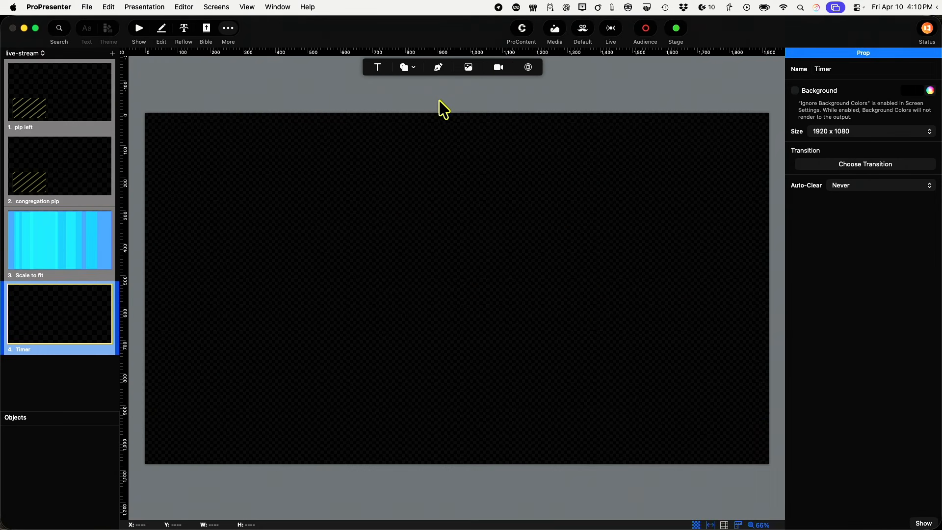
- Add a text box to the Timer prop, link it to the Live class start timer, and return to the show view
left_click(379, 67)
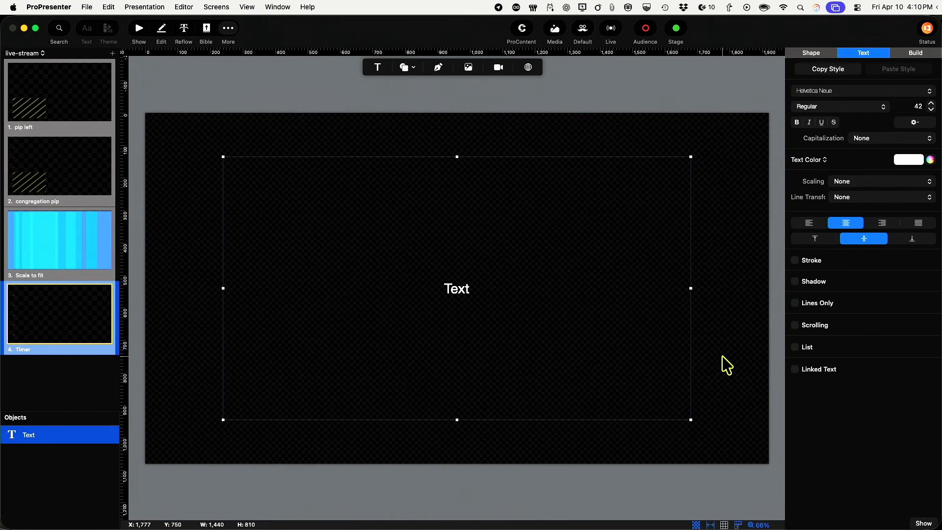
left_click(795, 369)
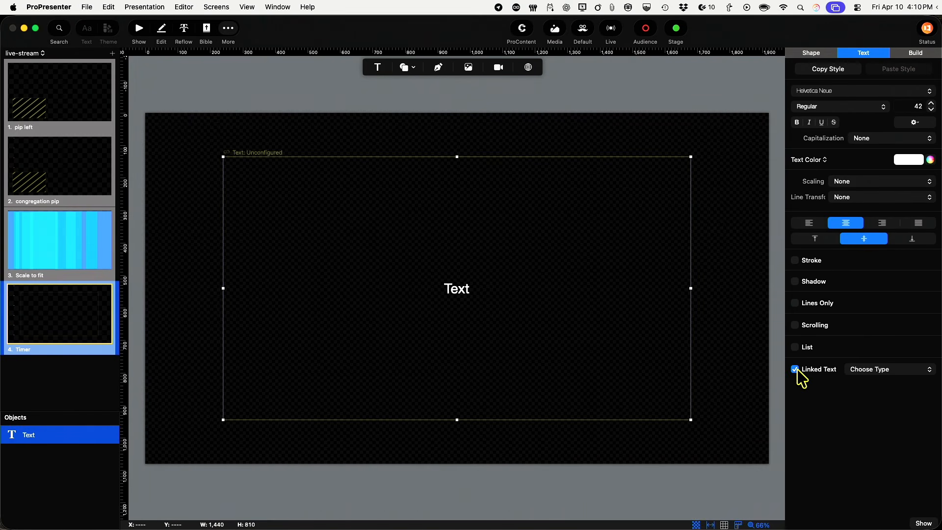
left_click(907, 374)
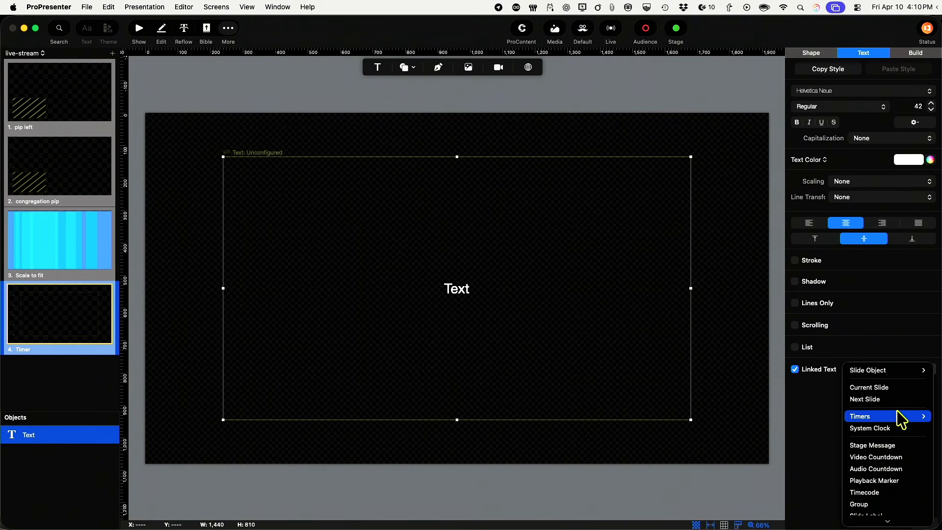
mouse_move(901, 418)
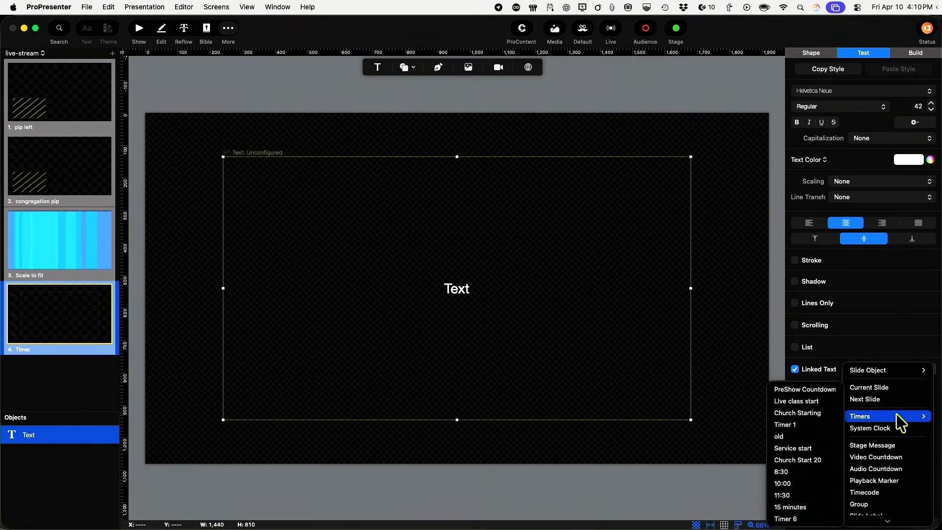
left_click(817, 401)
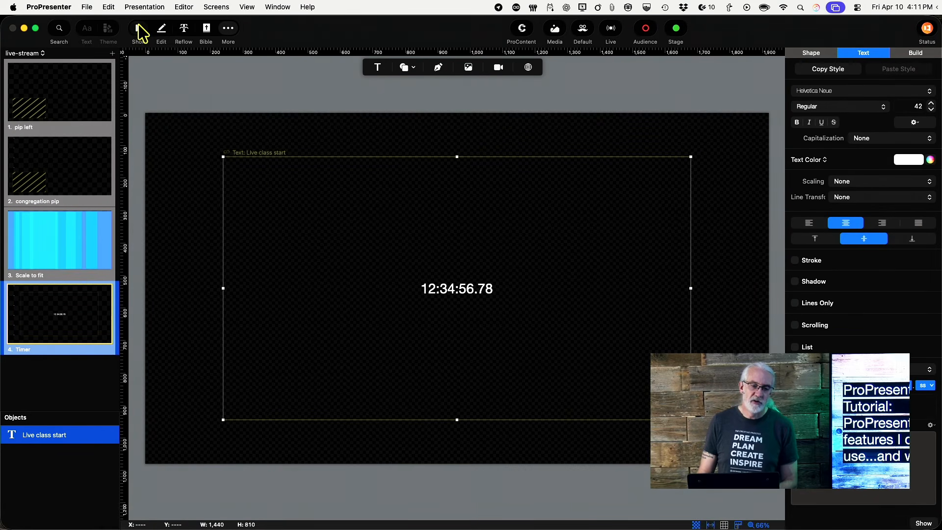
left_click(140, 33)
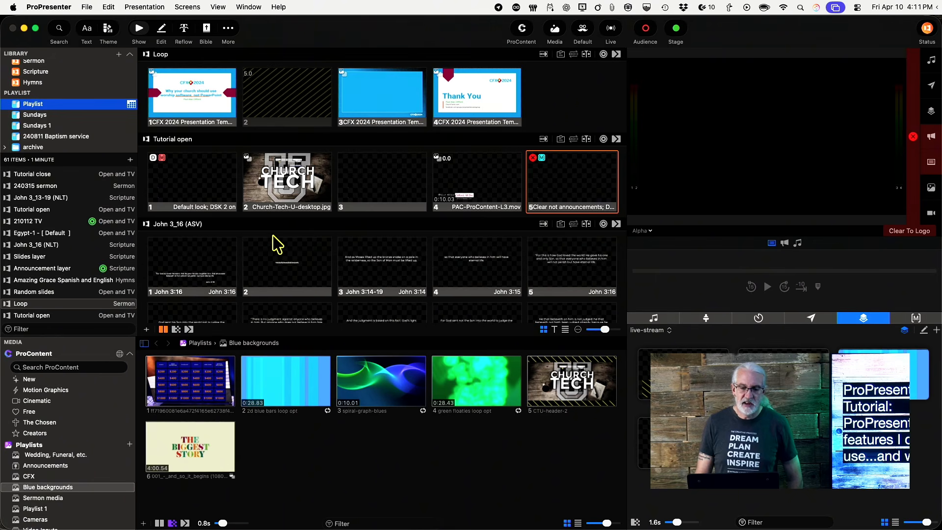
- Open the Easter slide of the Announcements presentation for editing and reduce its text box height to about 141 from the top edge
scroll(278, 244, "up", 15)
scroll(277, 244, "up", 10)
scroll(278, 244, "up", 15)
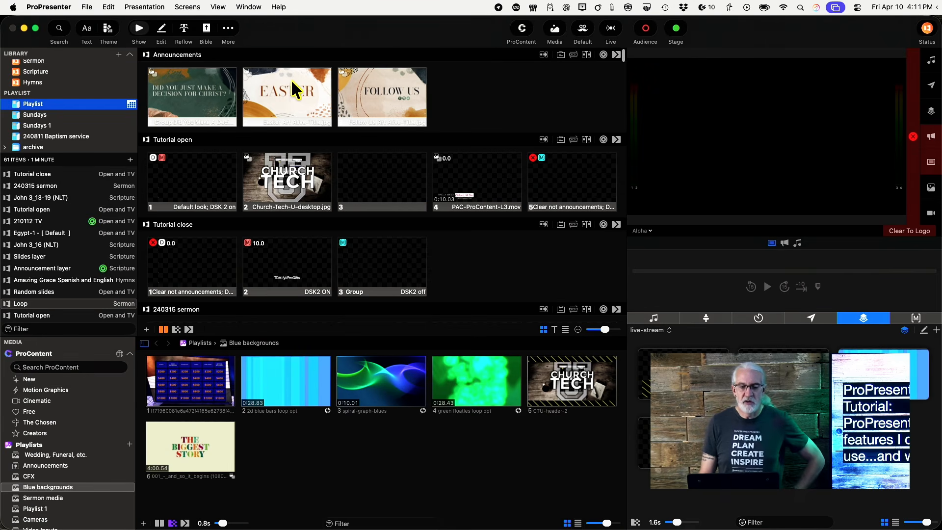
right_click(282, 106)
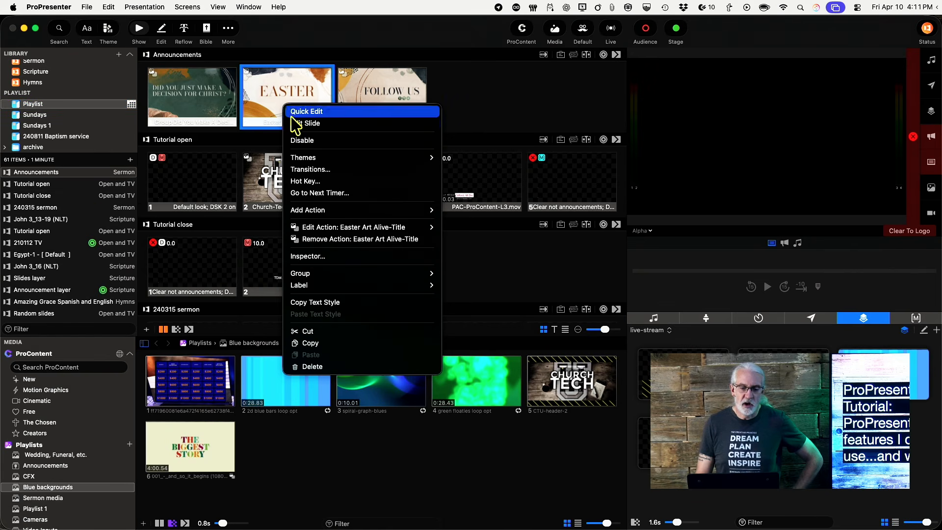
left_click(296, 123)
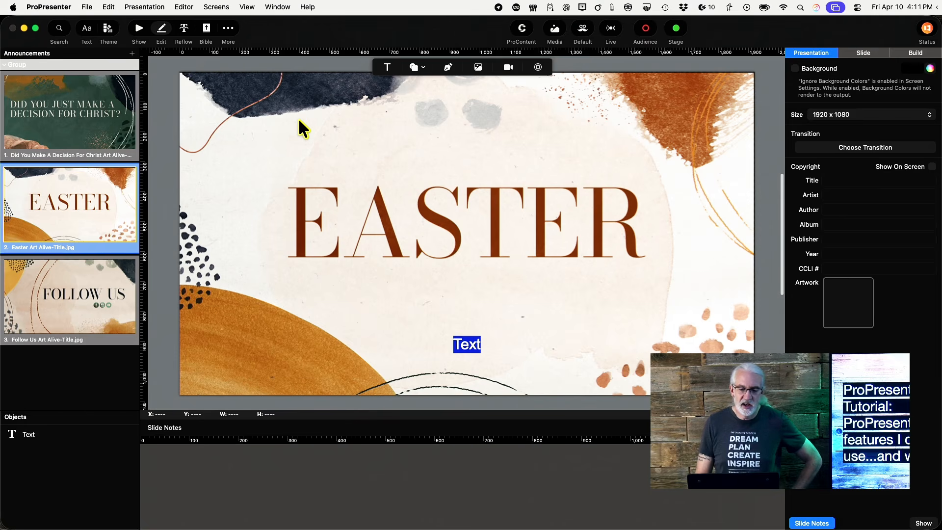
left_click(473, 345)
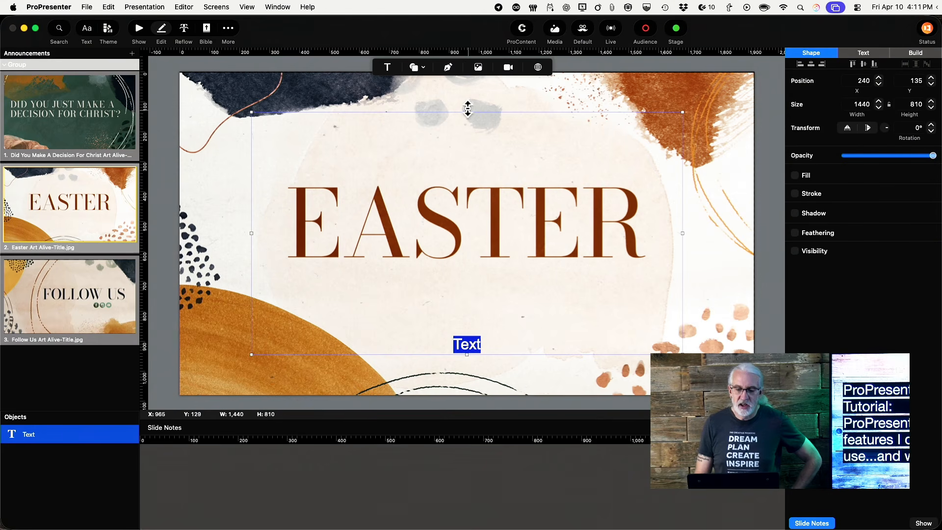
left_click_drag(466, 112, 454, 313)
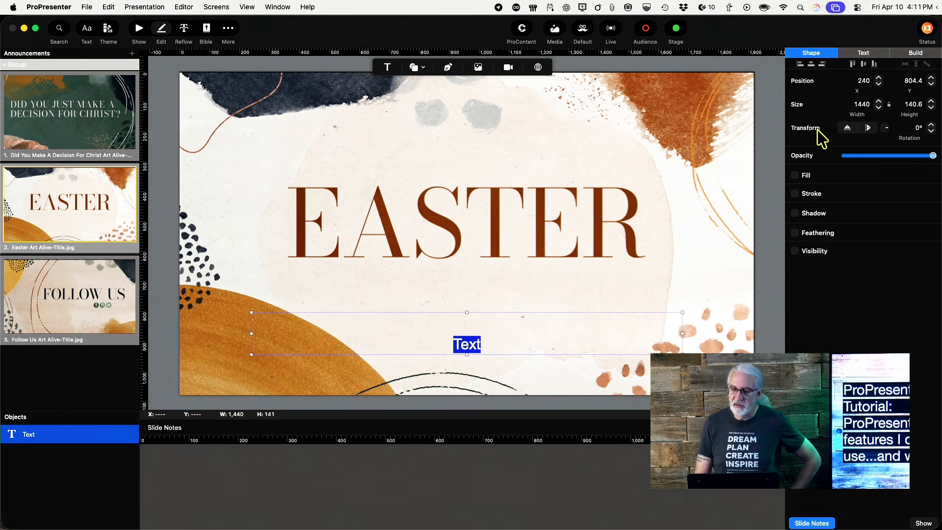
- Turn on linked text for the Easter slide's text box and link it to Timer 1
left_click(864, 53)
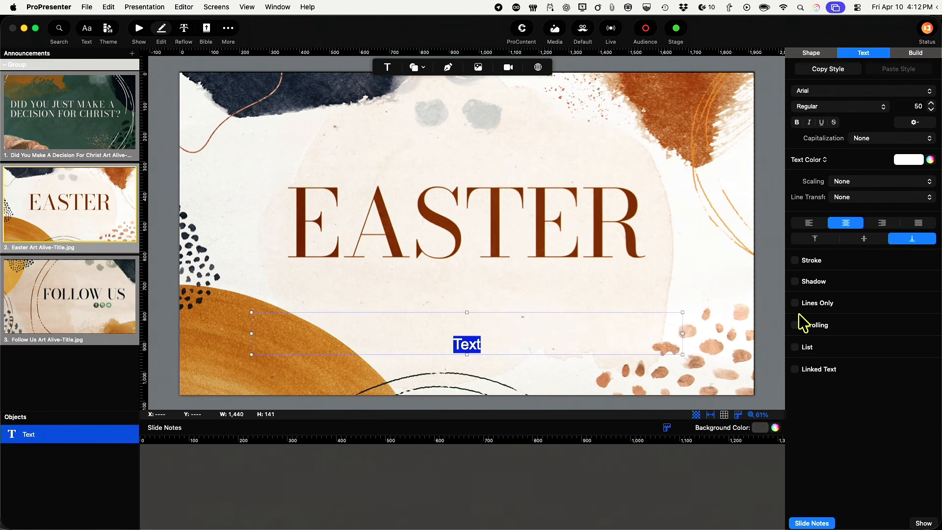
left_click(796, 369)
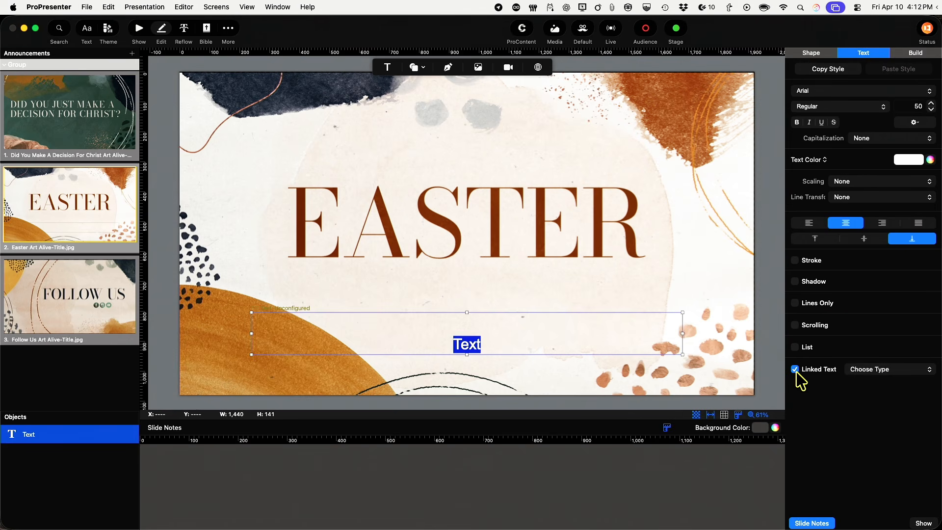
left_click(873, 370)
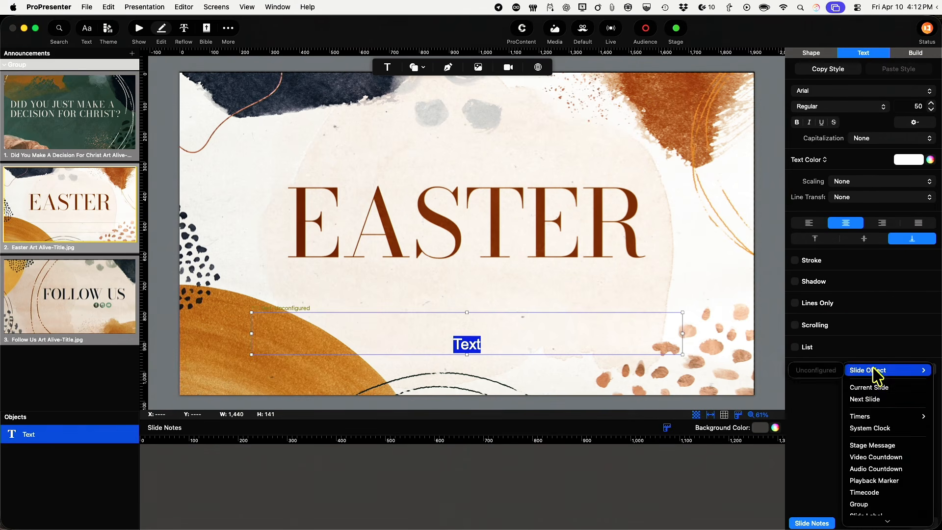
mouse_move(856, 417)
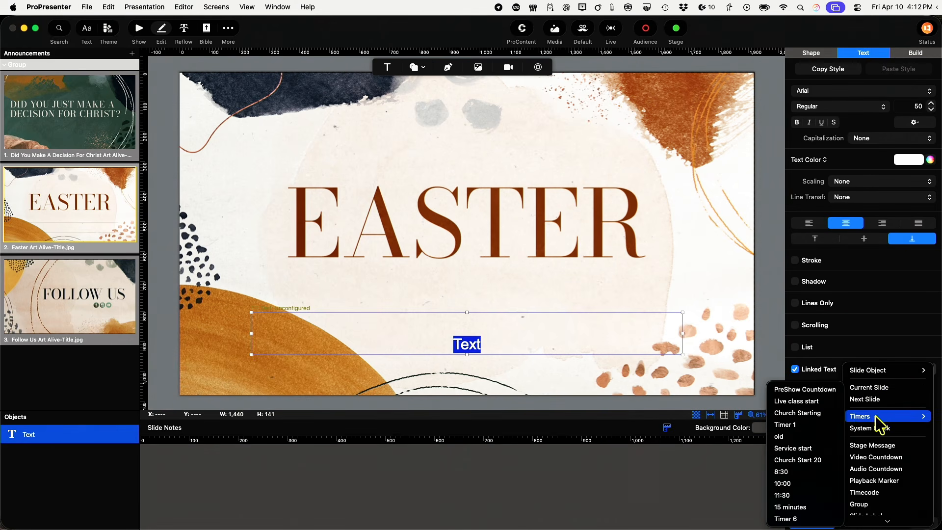
left_click(810, 426)
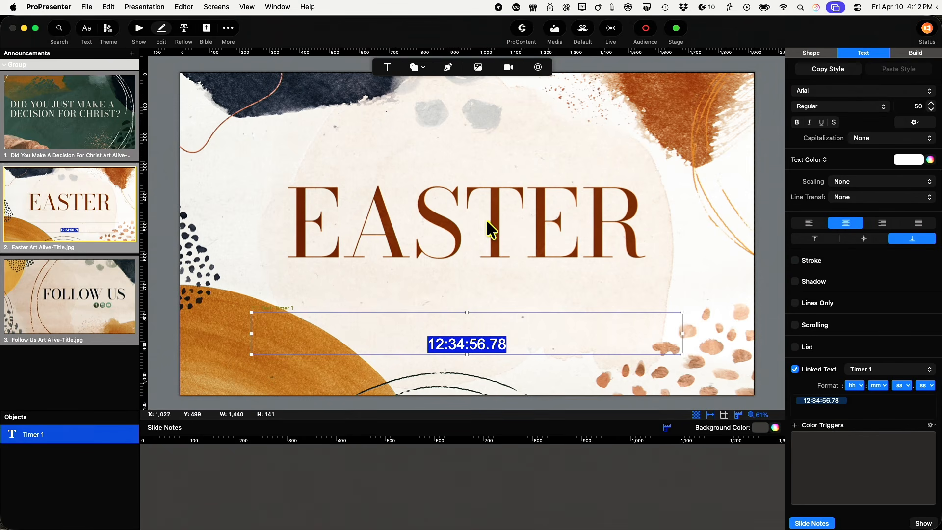
- Return to the show view and trigger the Easter slide, followed by the Follow Us slide, to check their output
left_click(138, 30)
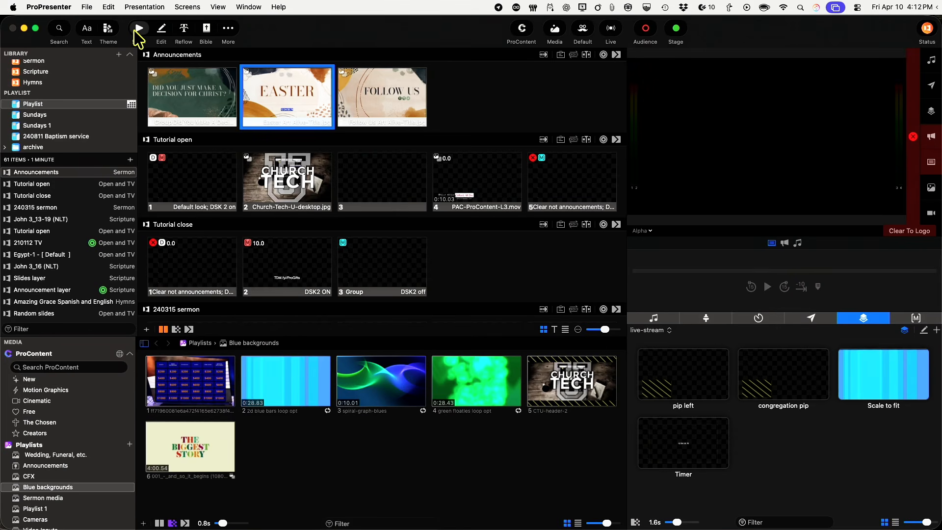
left_click(281, 105)
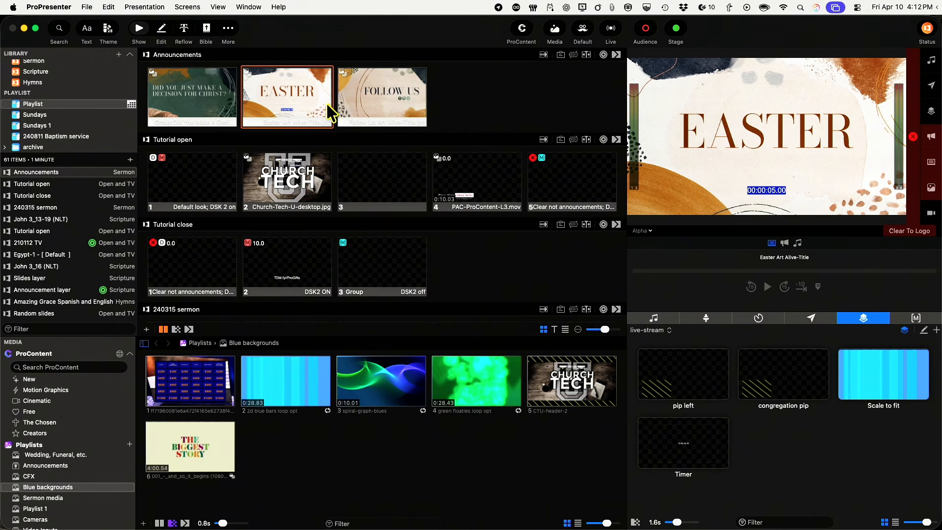
left_click(387, 95)
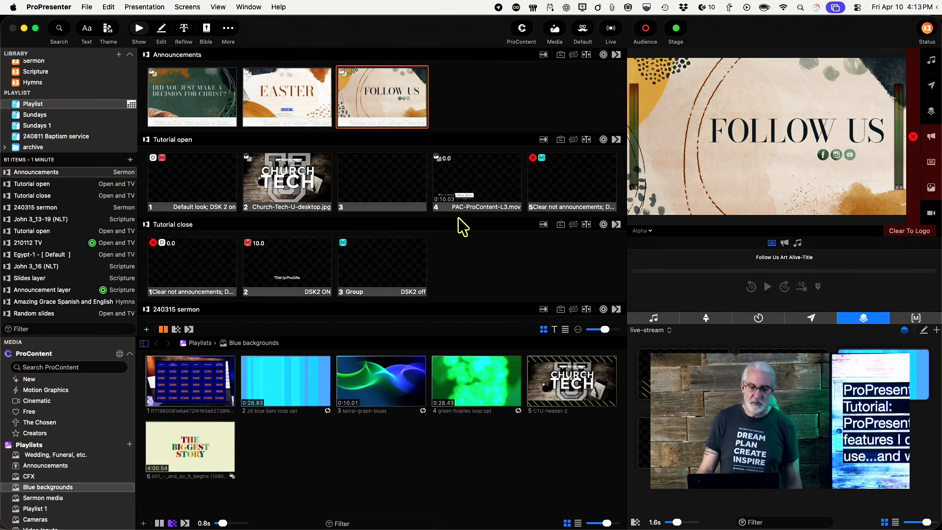
- Open slide 9 of the 240315 sermon for editing, look at the file chooser for inserting media, and return to the show view
scroll(442, 274, "down", 7)
scroll(439, 294, "down", 3)
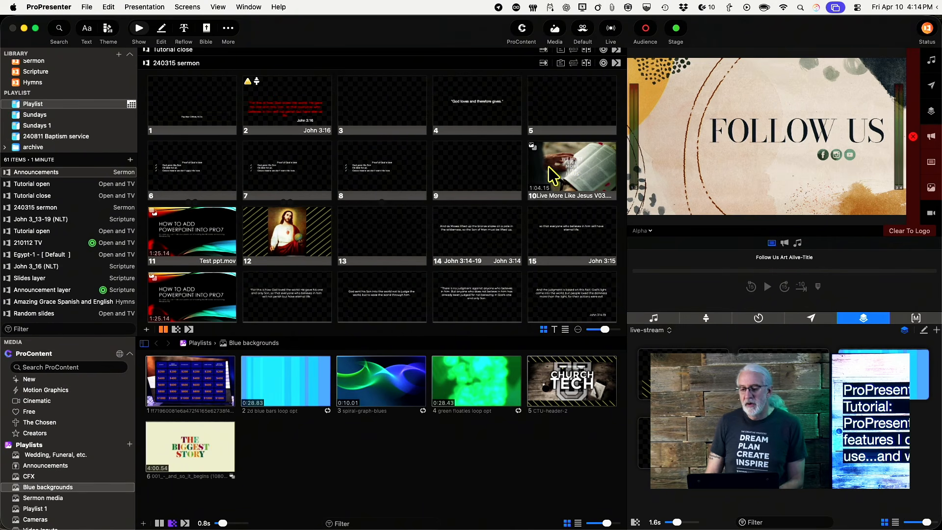
right_click(467, 170)
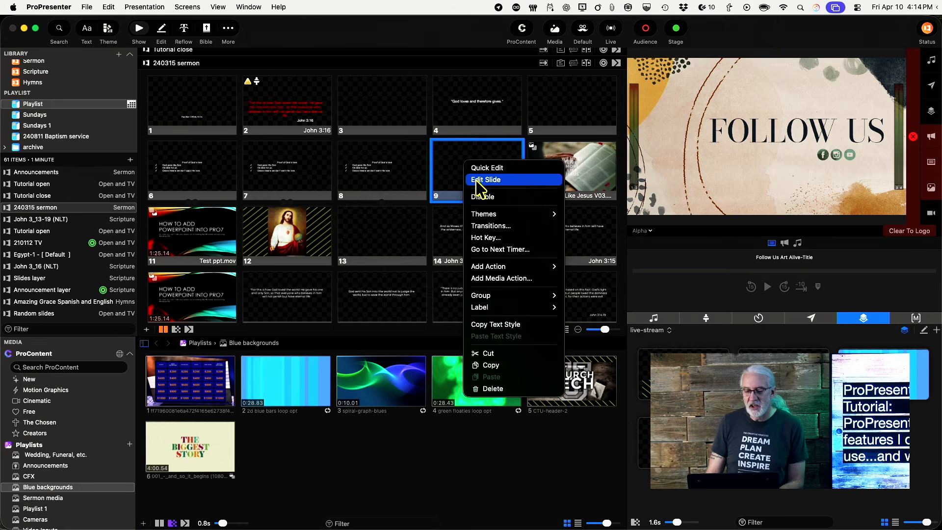
left_click(479, 180)
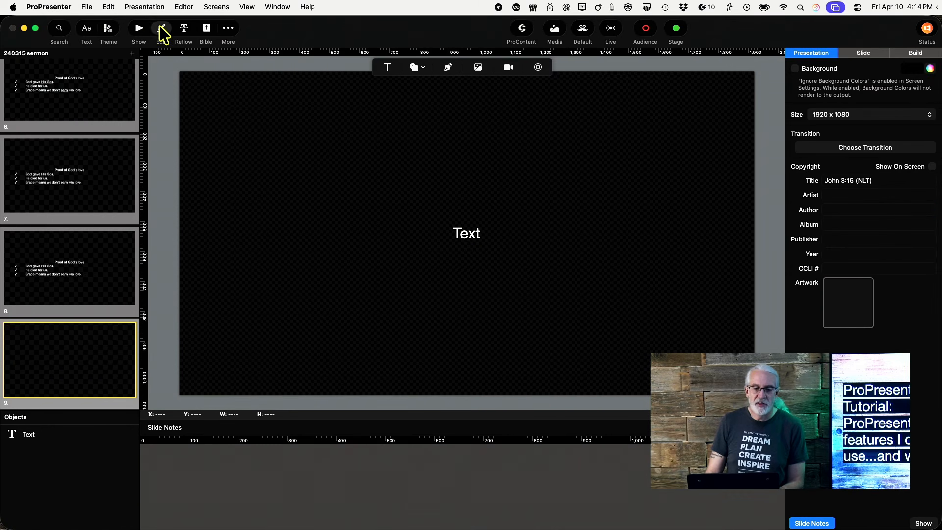
left_click(479, 68)
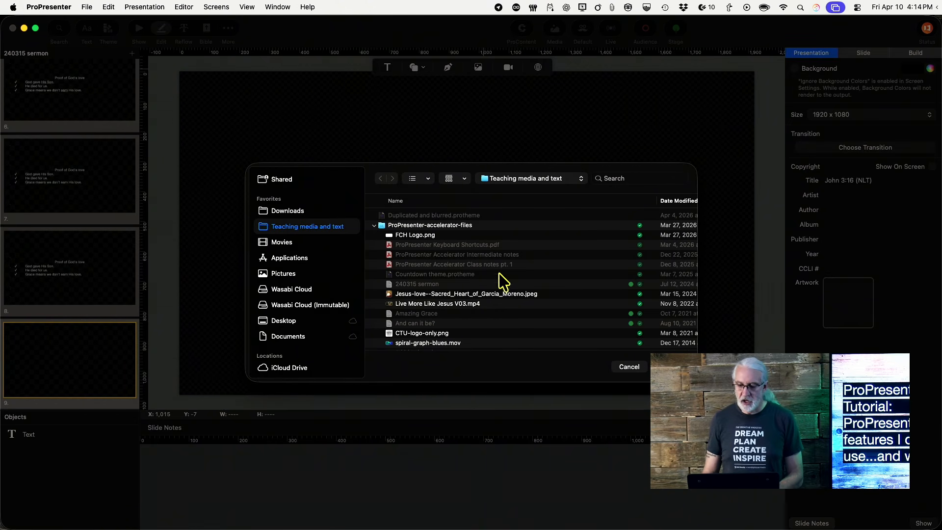
left_click(627, 368)
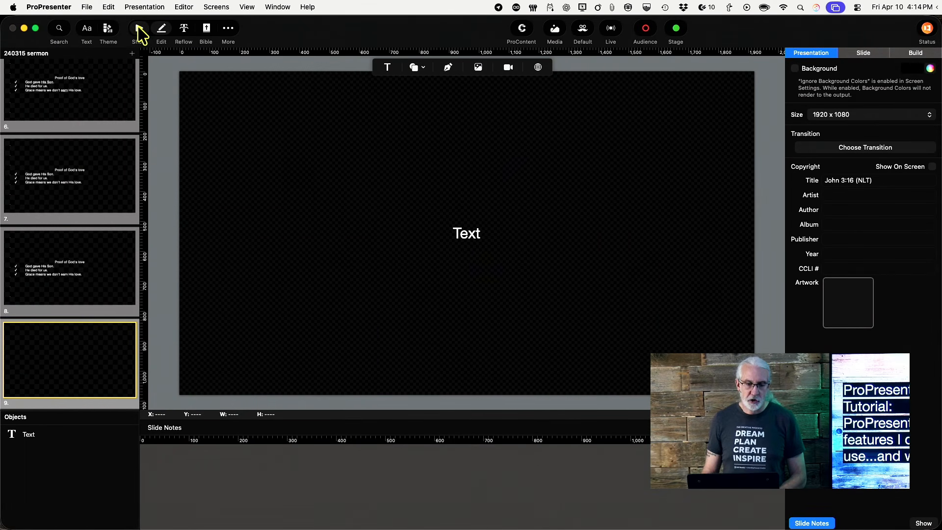
left_click(138, 29)
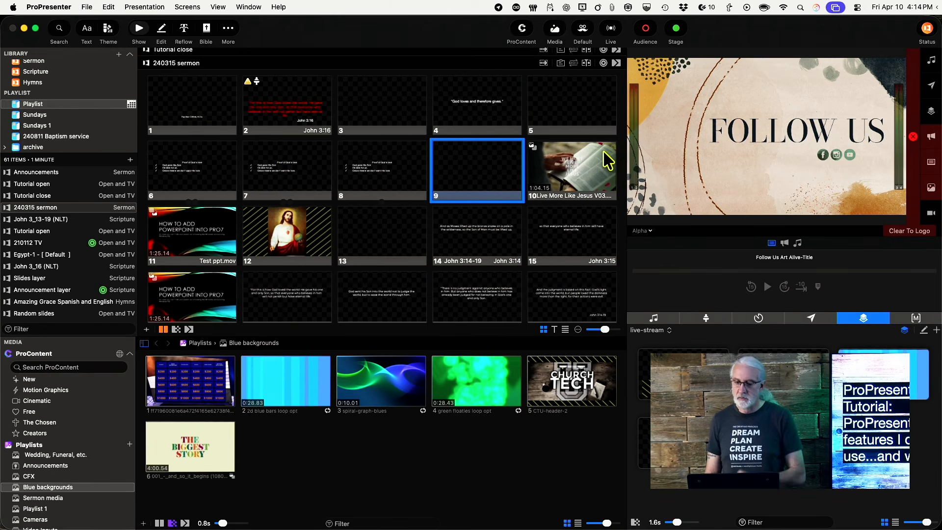
- Play the Live More Like Jesus video on slide 10, pause it, and view the jump-near-end time options
left_click(572, 161)
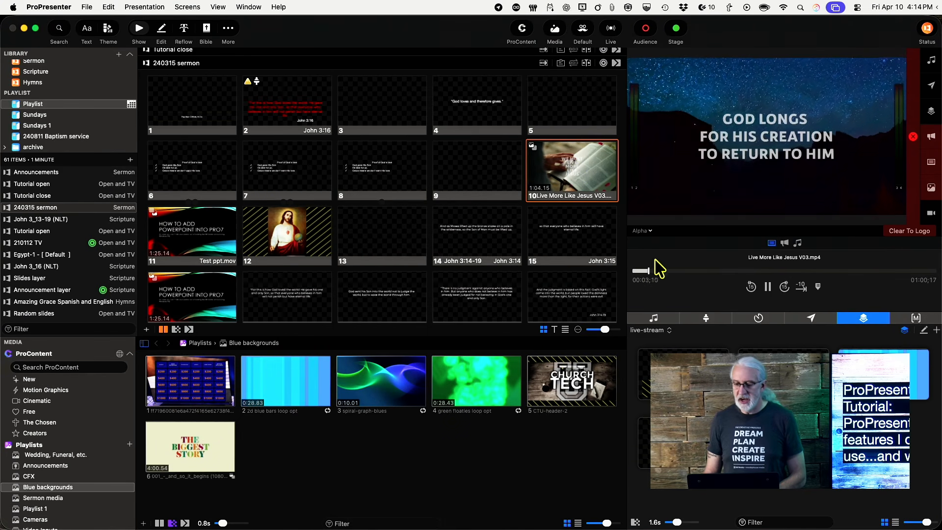
left_click(768, 287)
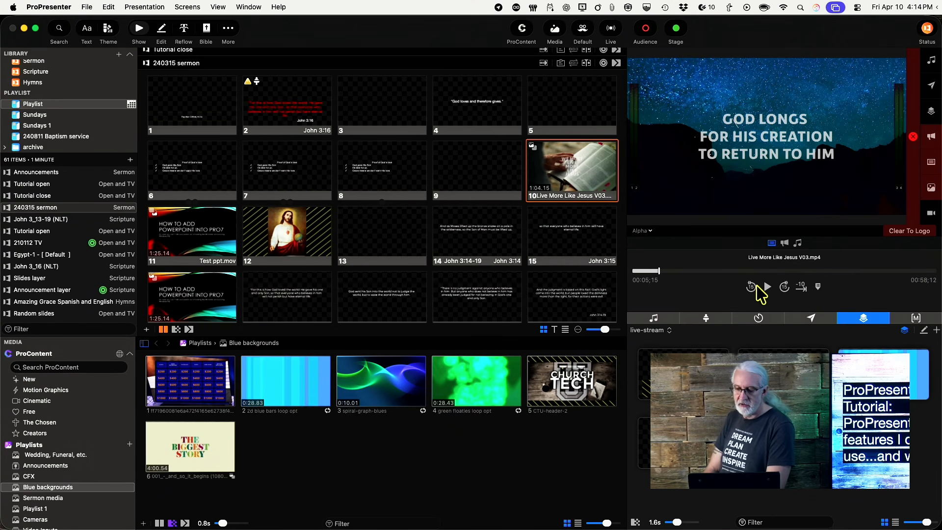
left_click(805, 298)
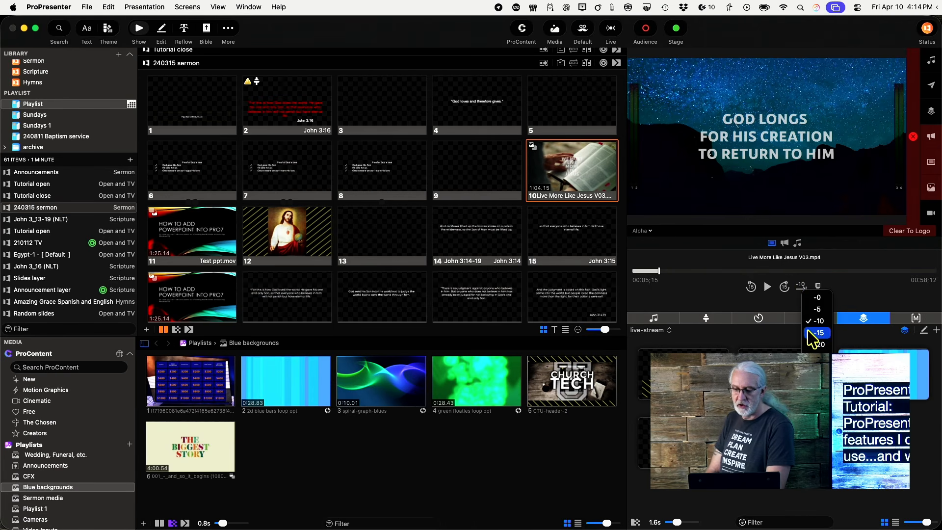
left_click(840, 274)
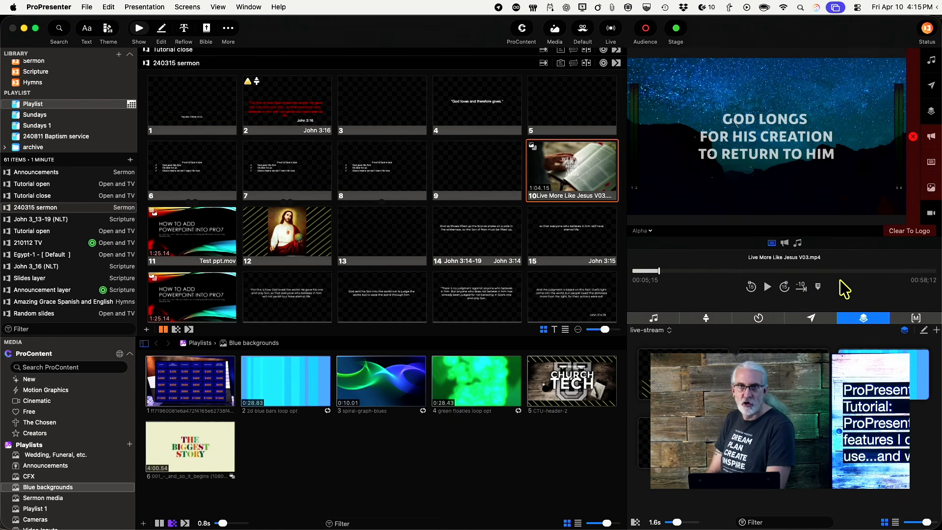
- Convert slide 10's Live More Like Jesus V03.mp4 media action to a slide element and test the slide's output, clearing it when done
right_click(560, 172)
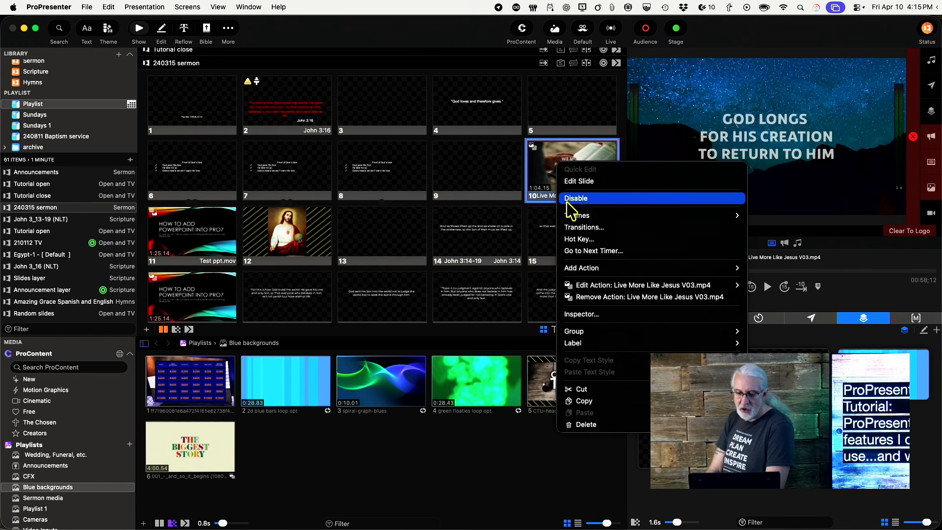
mouse_move(589, 286)
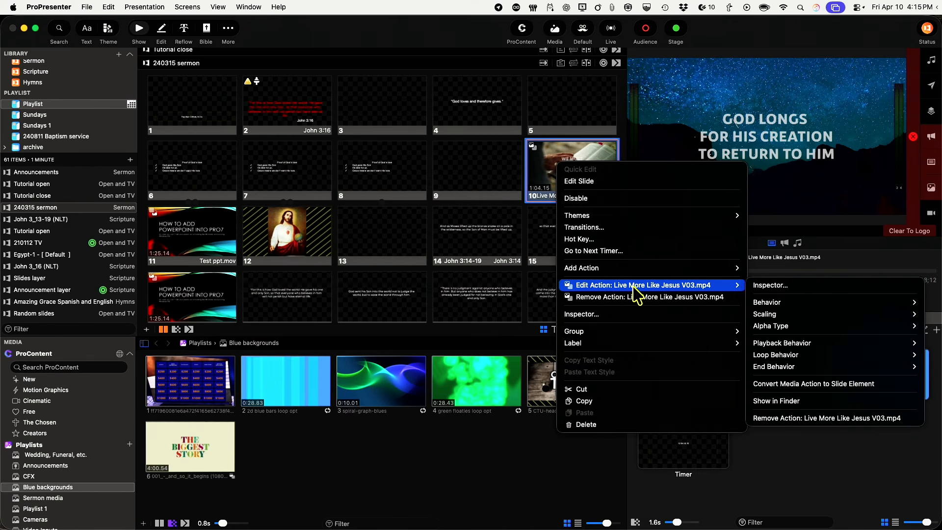
left_click(800, 386)
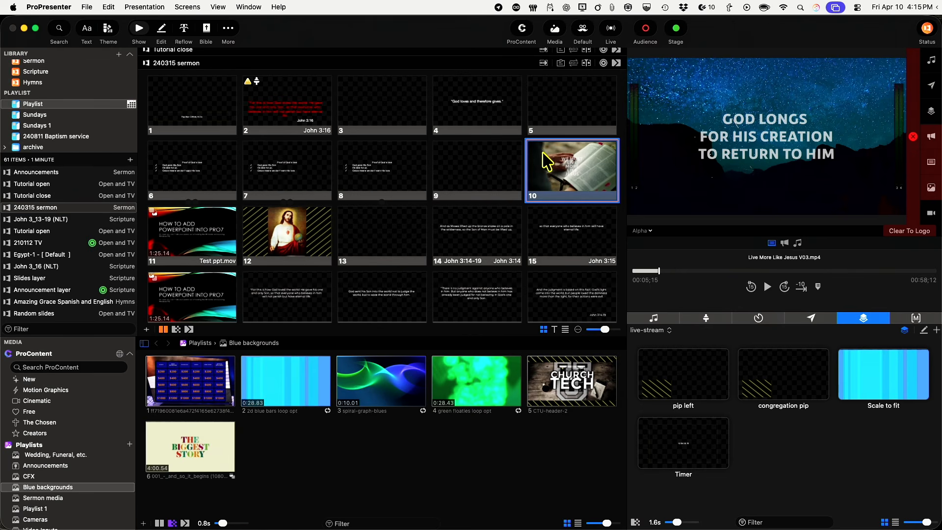
left_click(588, 180)
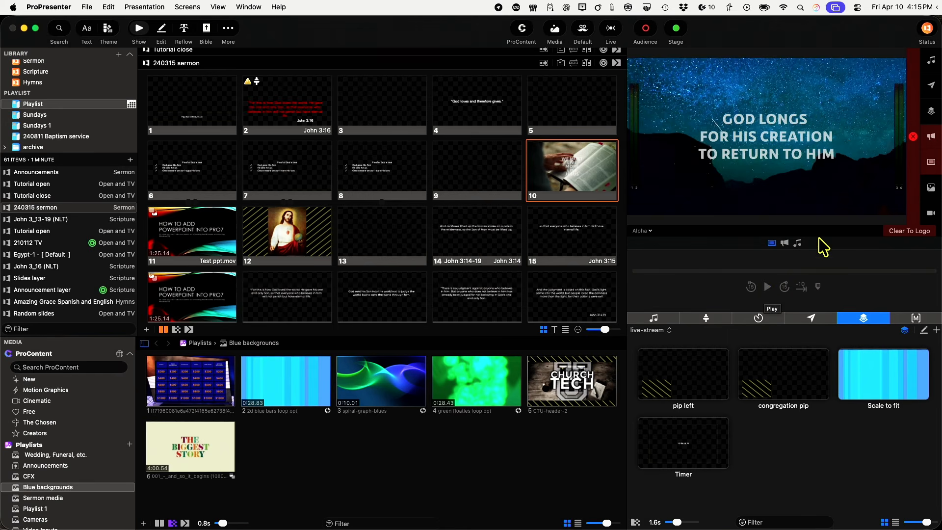
left_click(910, 178)
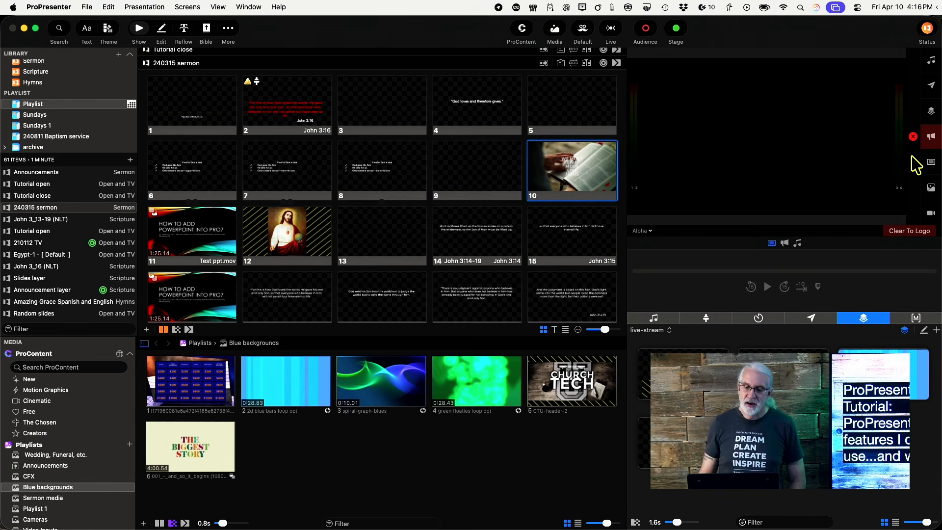
- Delete the video object from slide 10 and add Live More Like Jesus V03 from the Sermon media playlist to the slide as a media action
right_click(576, 163)
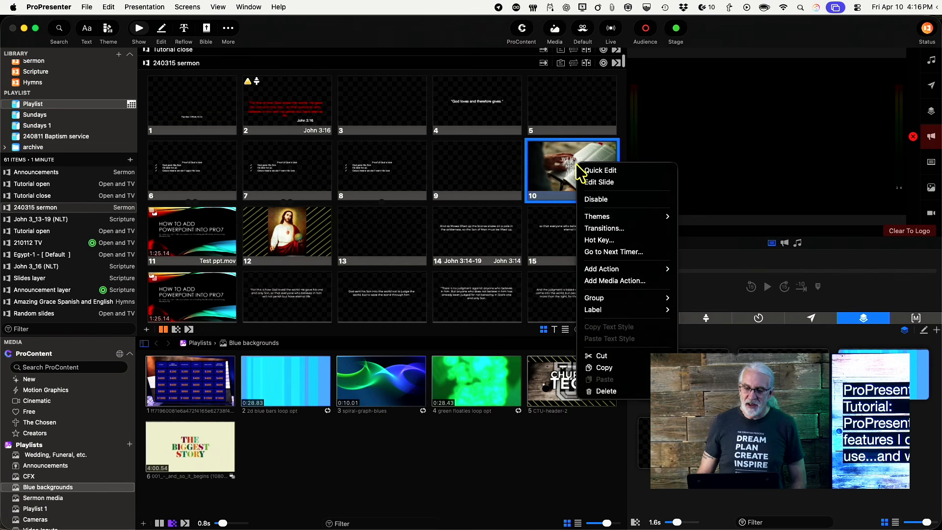
left_click(585, 185)
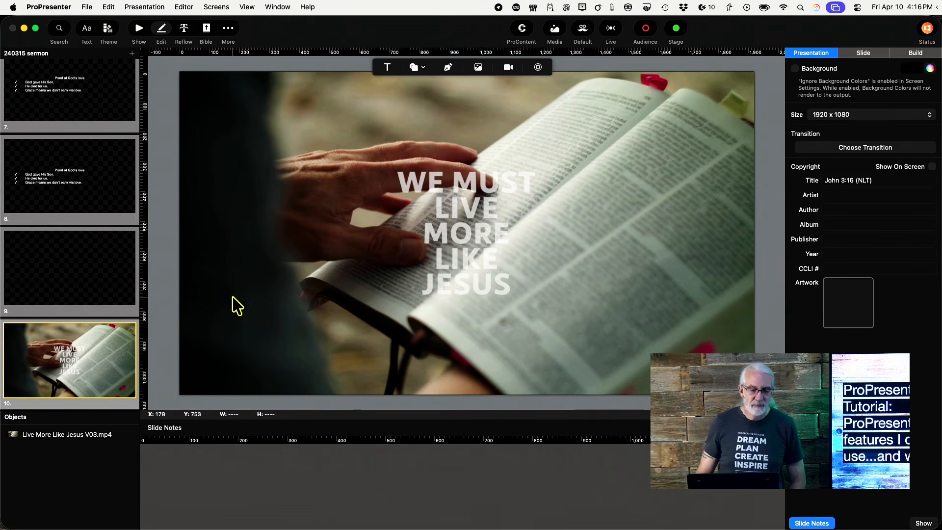
left_click(59, 433)
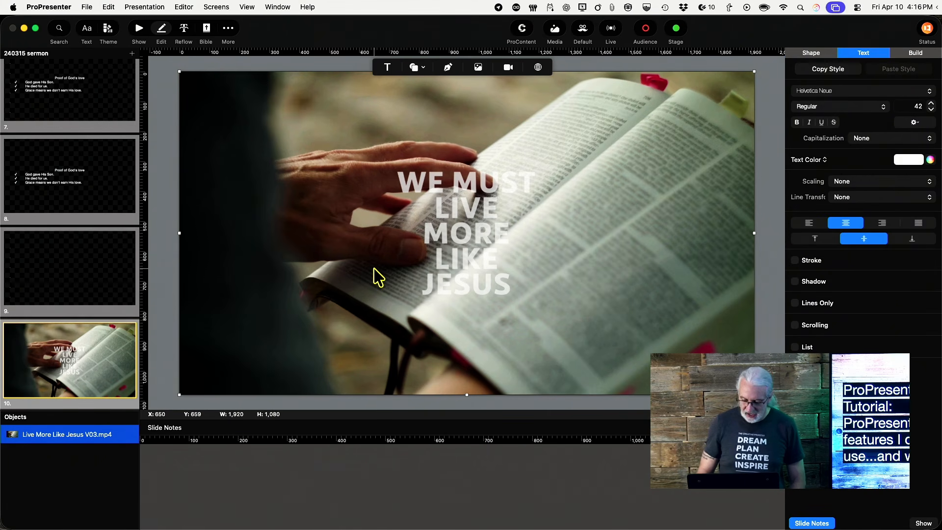
key("Delete")
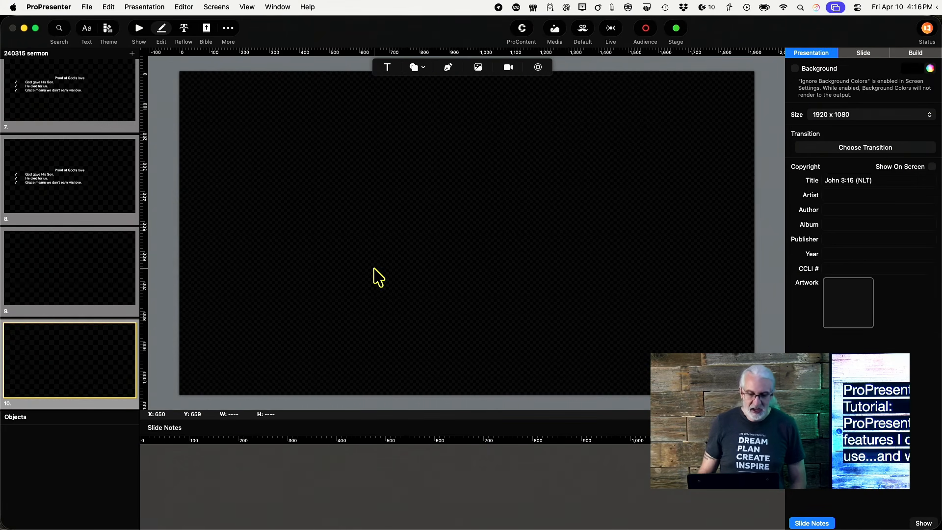
left_click(138, 30)
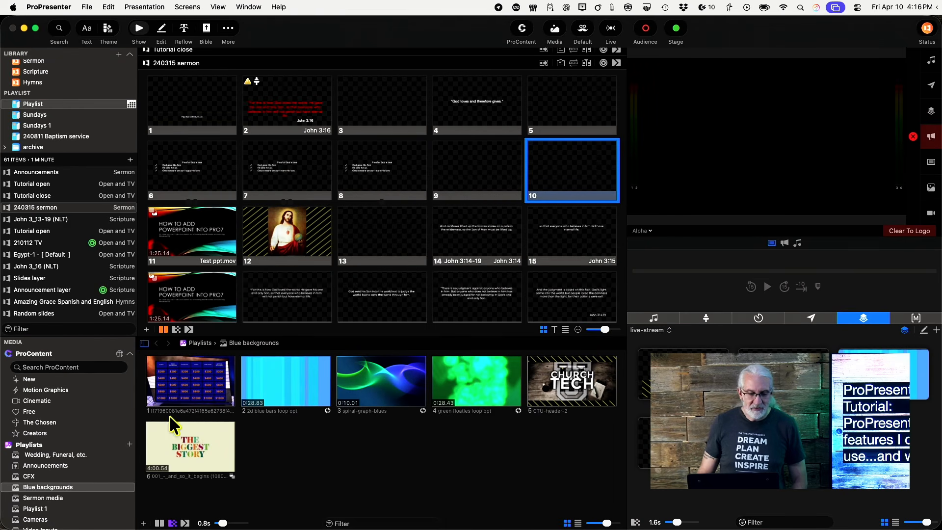
left_click(58, 499)
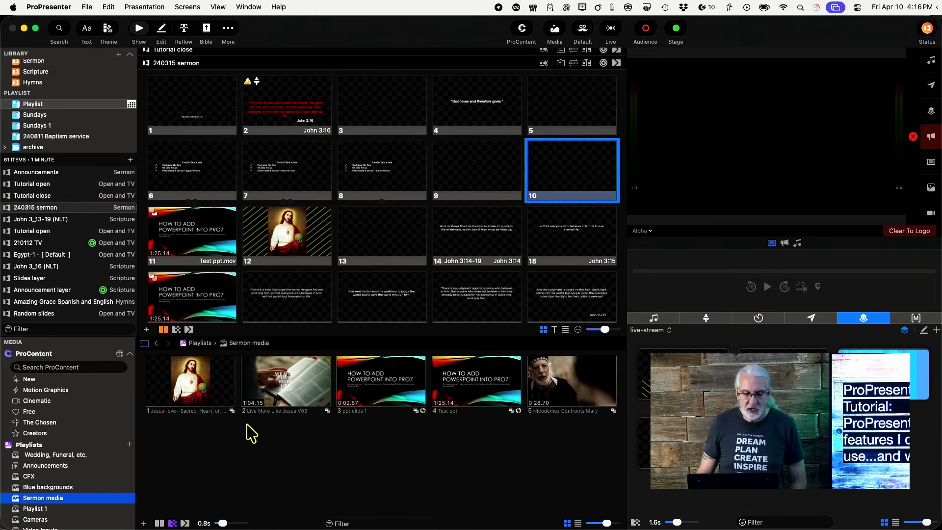
left_click_drag(286, 399, 552, 159)
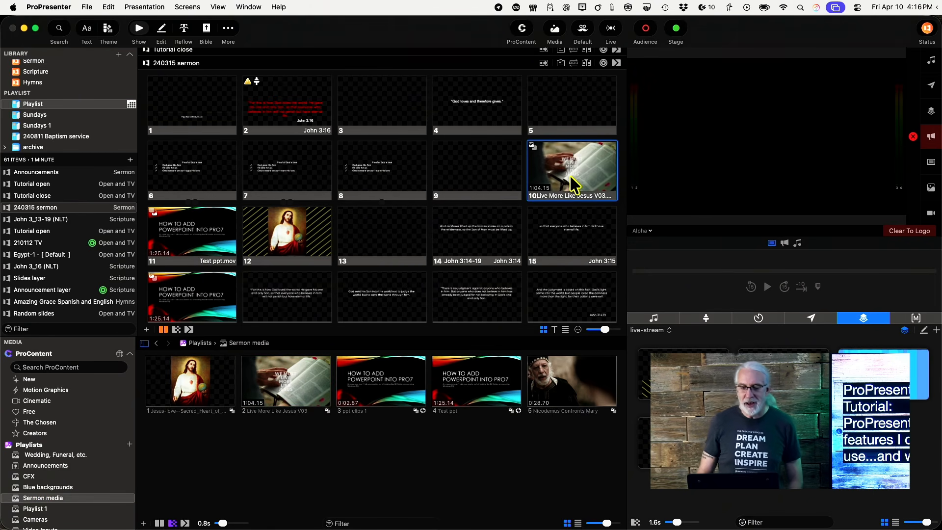